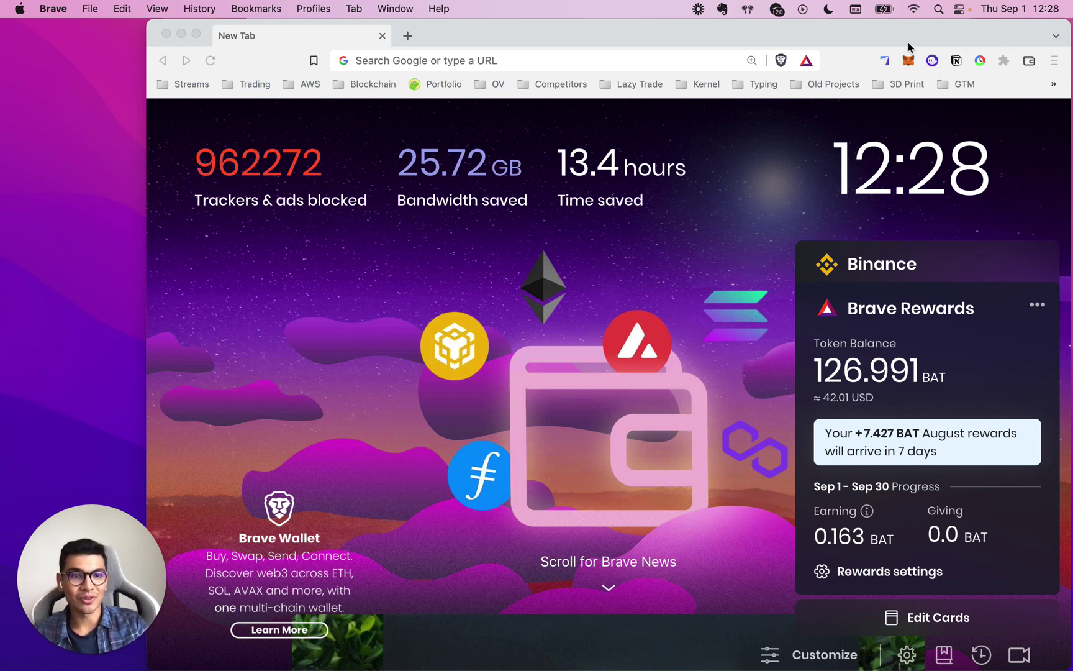
Open the Lazy Trade popup, switch to FTX and enter a $50 trade amount.
left_click(887, 64)
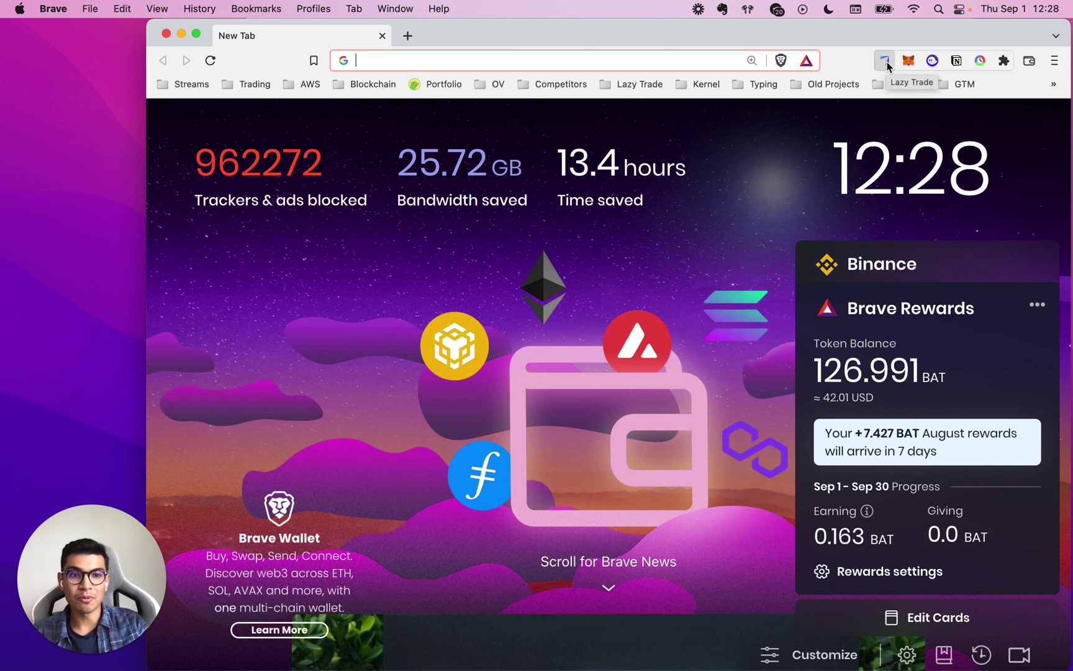
left_click(888, 64)
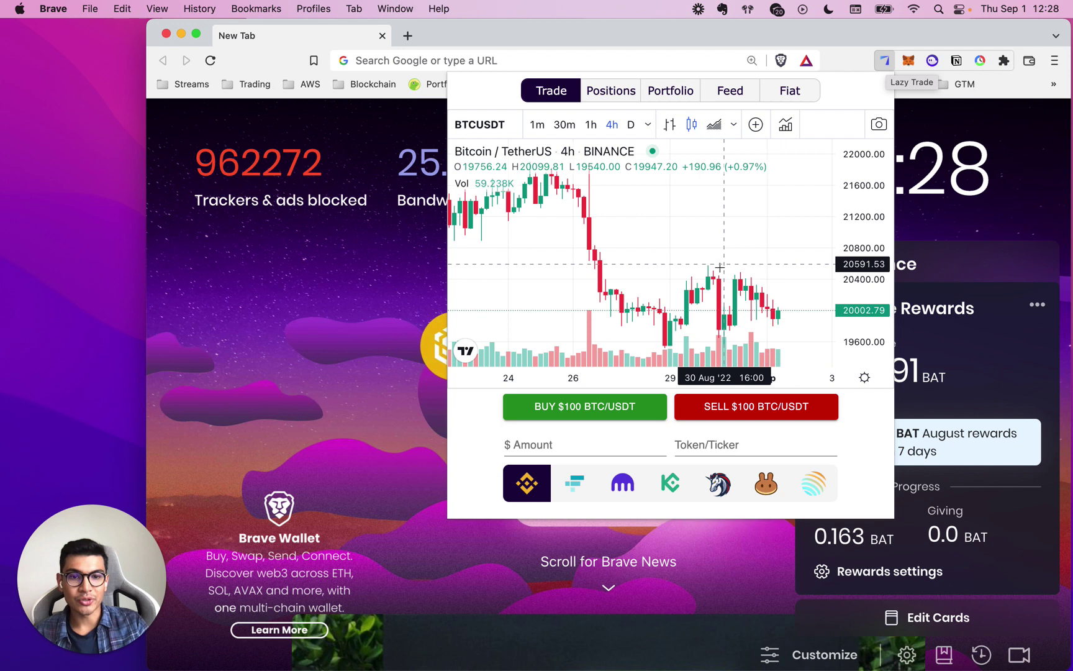
scroll(721, 270, "down", 3)
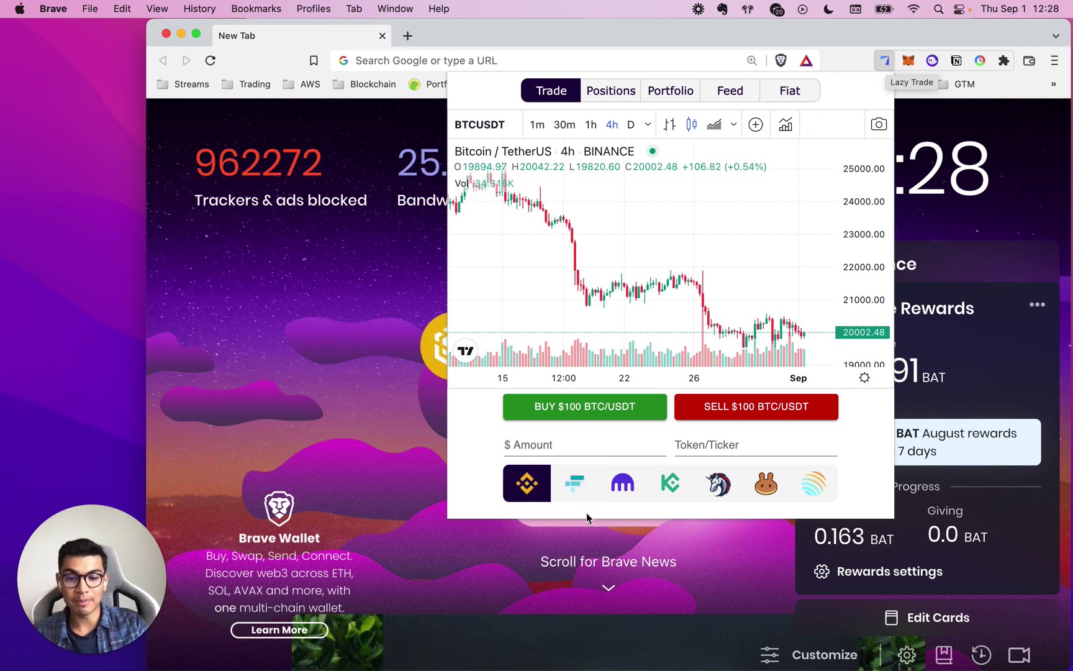
left_click(582, 493)
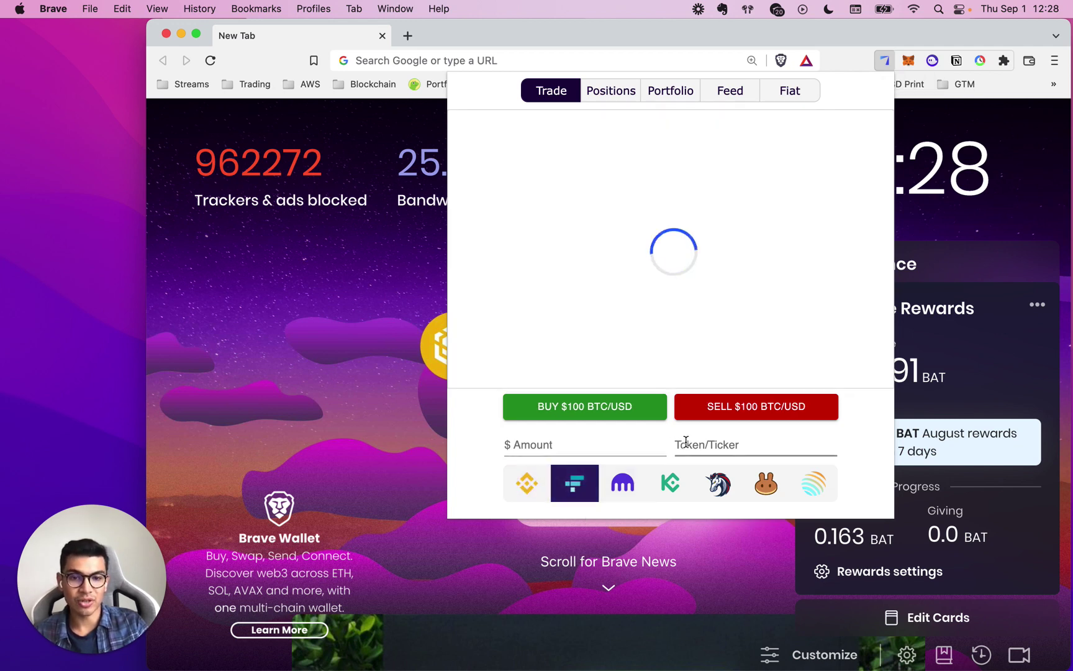
left_click(625, 446)
type("50")
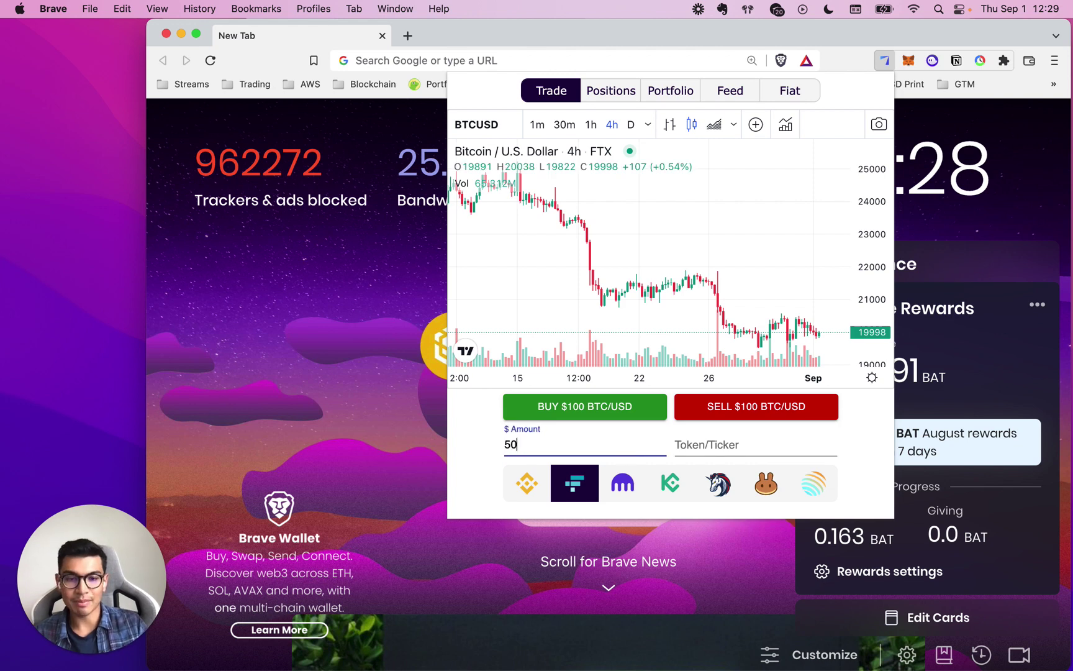
Enter ticker LINK, buy $50 LINK/USD on FTX (7.50 LINK) and dismiss the confirmation.
left_click(804, 449)
type("LINK")
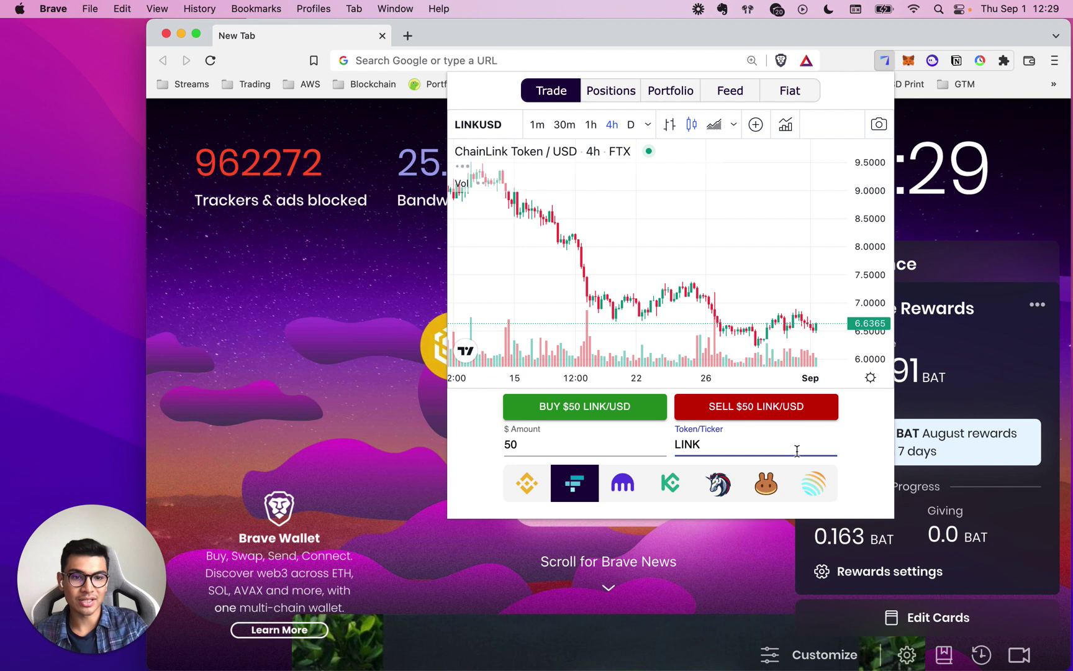
left_click(619, 407)
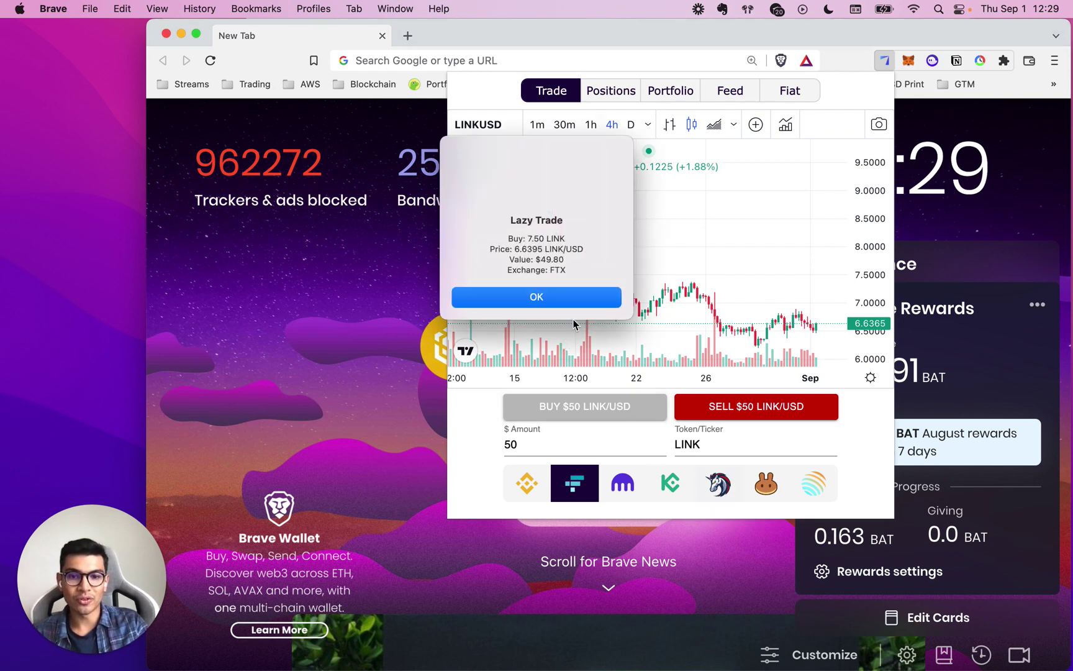
left_click(581, 302)
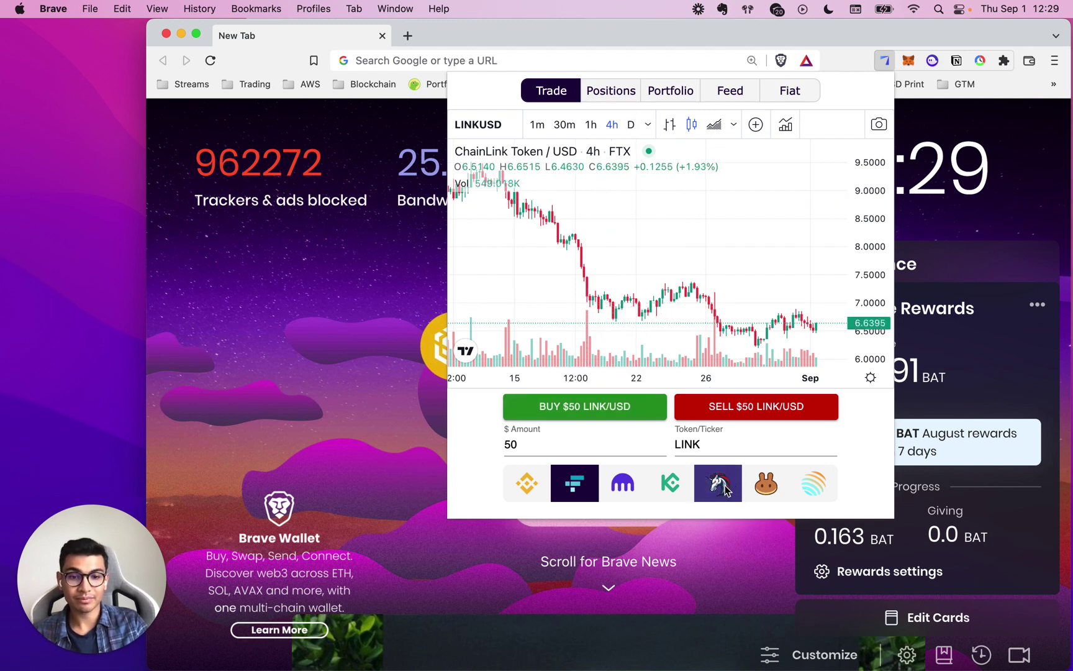
Start a 1 ETH to LINK swap on 1inch, confirm it, then close the MetaMask request unsigned.
left_click(719, 484)
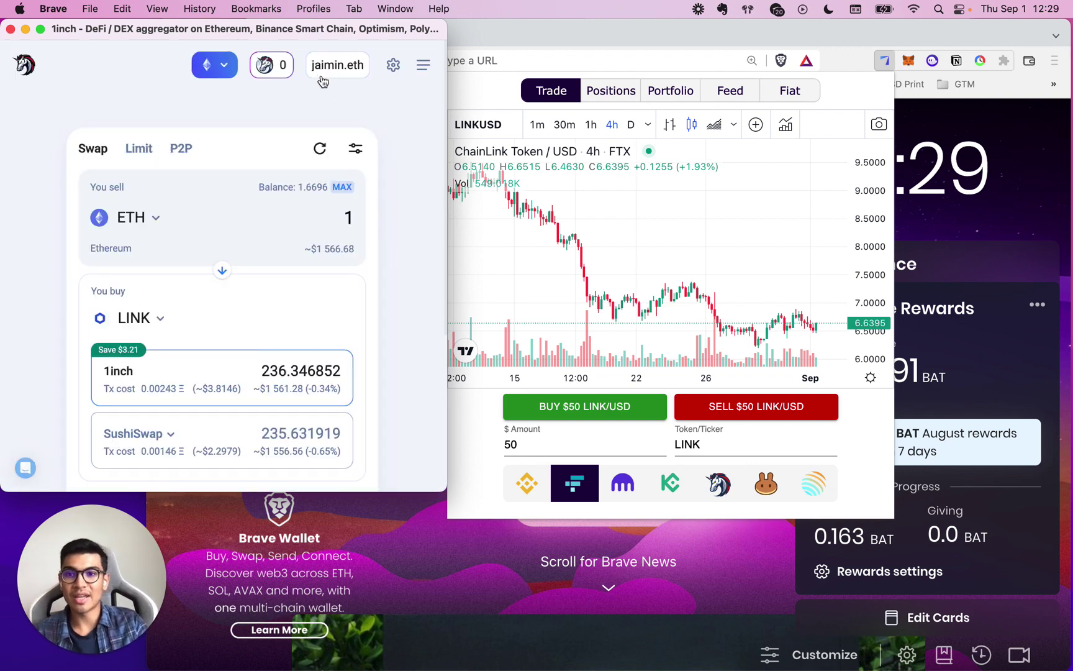
scroll(300, 225, "down", 2)
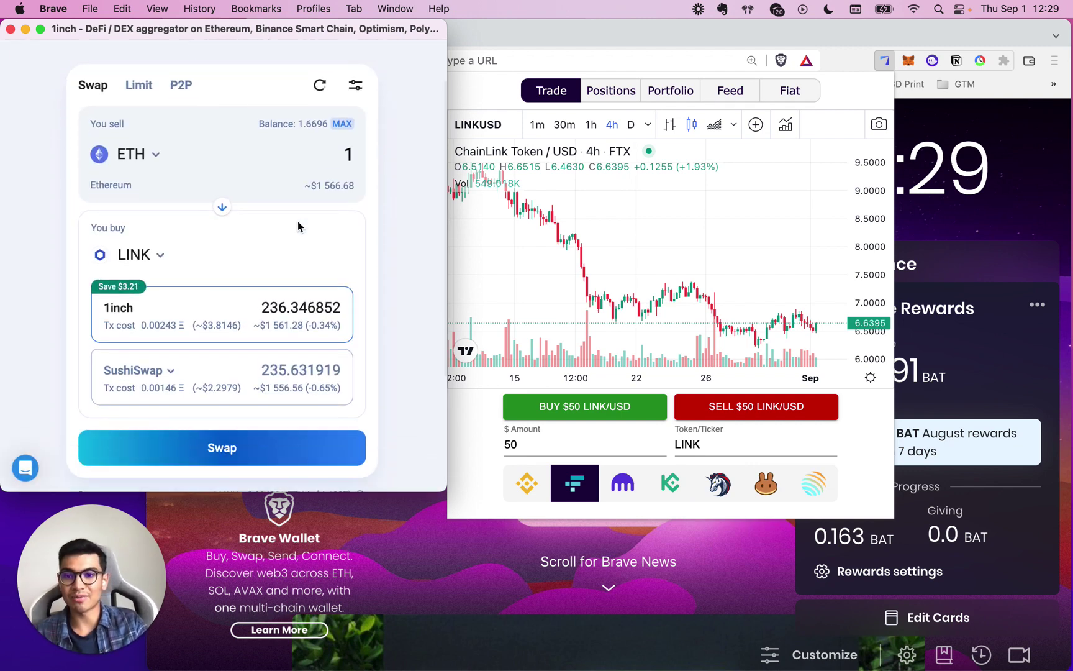
left_click(188, 450)
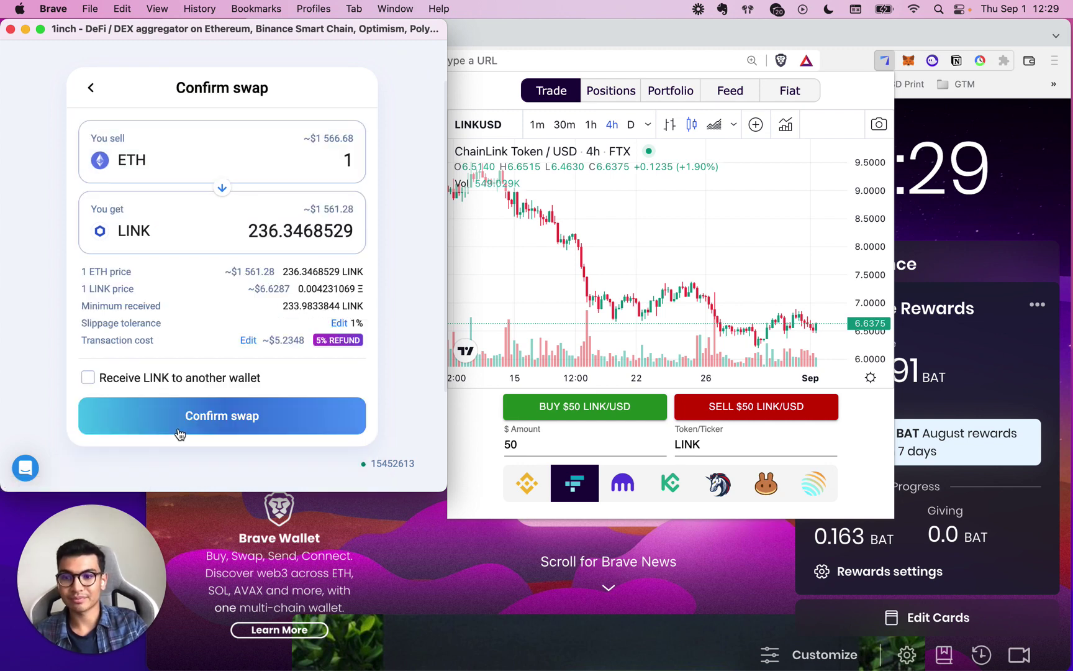
left_click(178, 430)
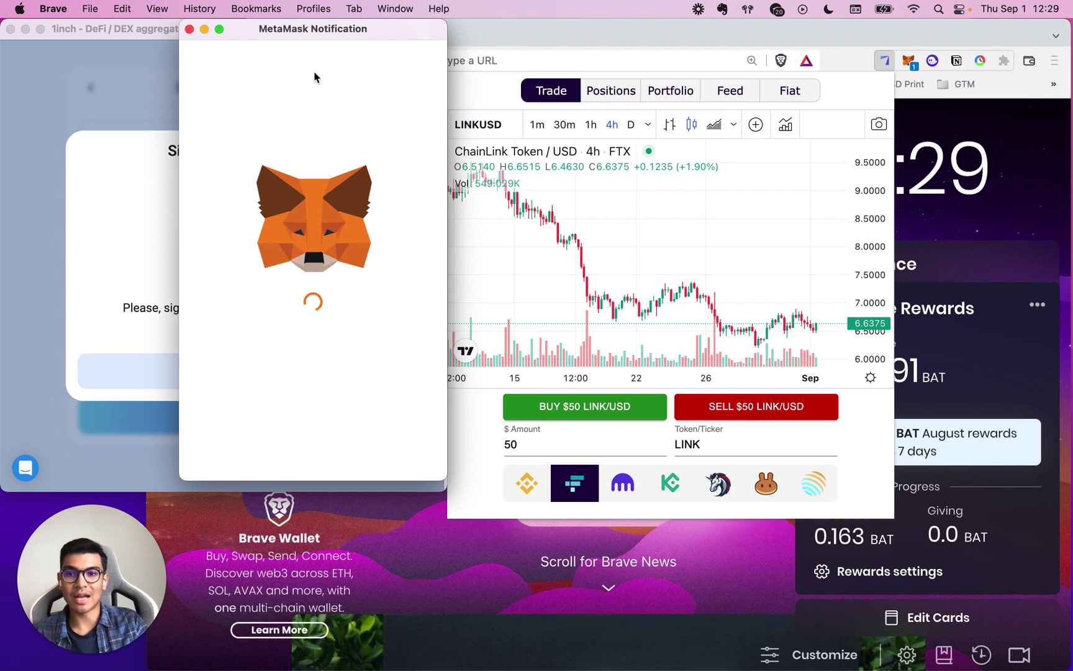
left_click(190, 28)
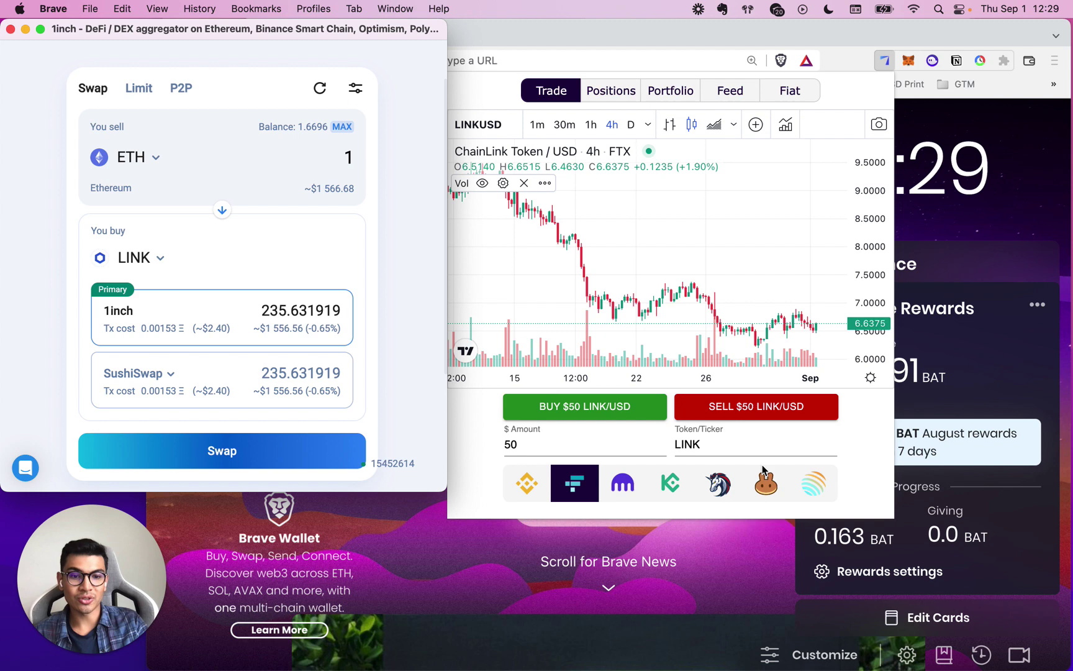
scroll(422, 453, "up", 2)
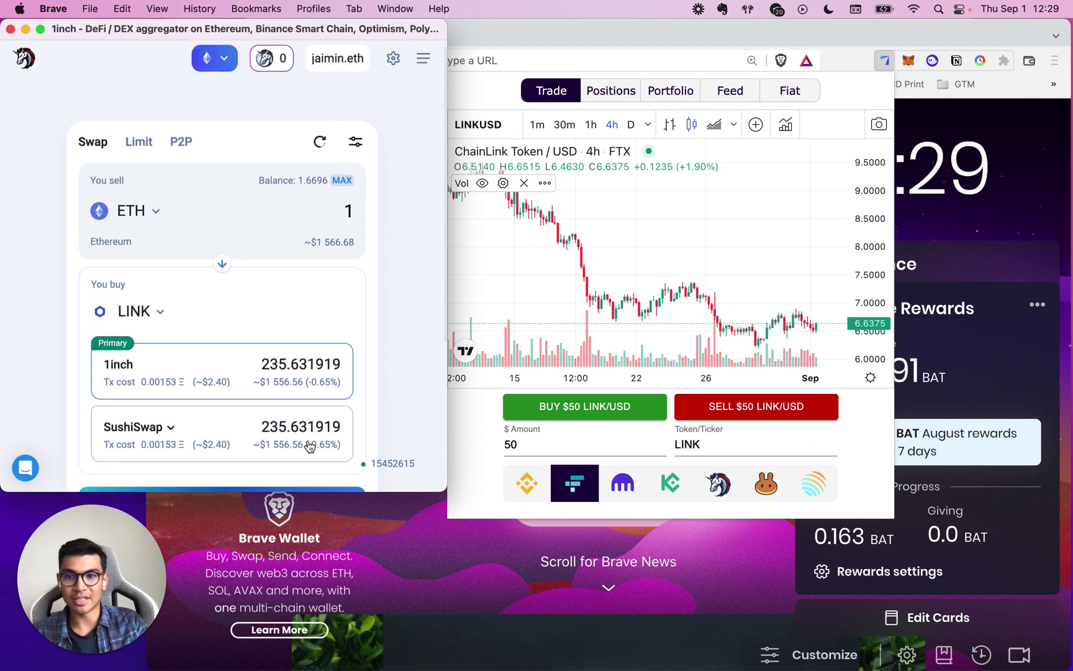
Quote swapping half the SOL into LINK on Jupiter, then close the Phantom approval and Jupiter window.
left_click(764, 409)
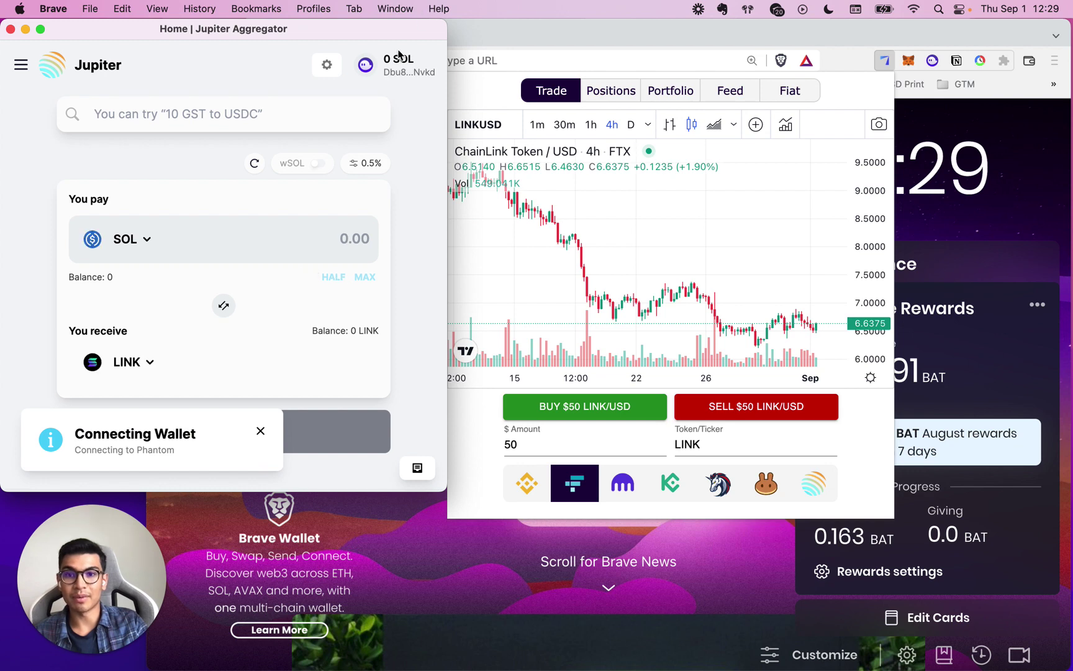
left_click(336, 277)
scroll(295, 360, "down", 3)
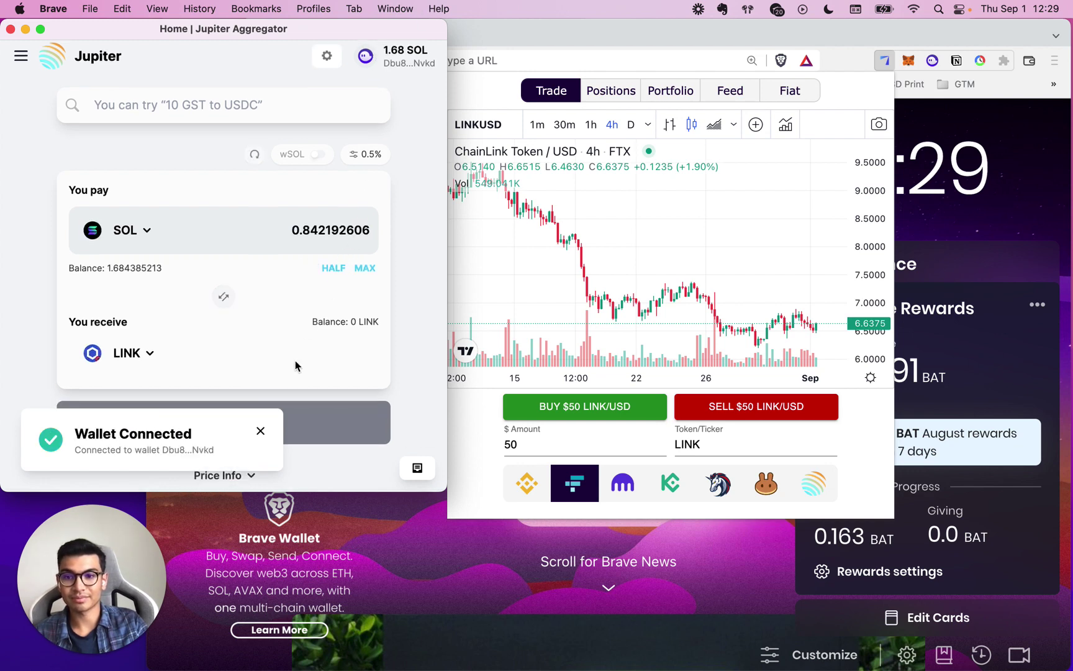
scroll(288, 352, "down", 3)
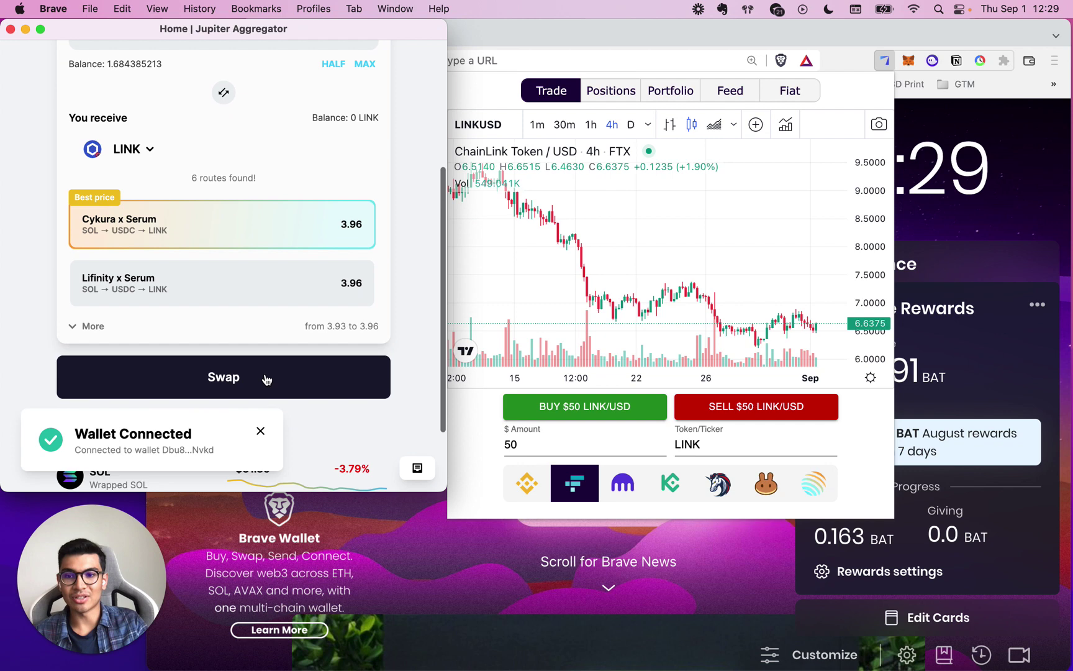
left_click(263, 432)
scroll(288, 307, "up", 2)
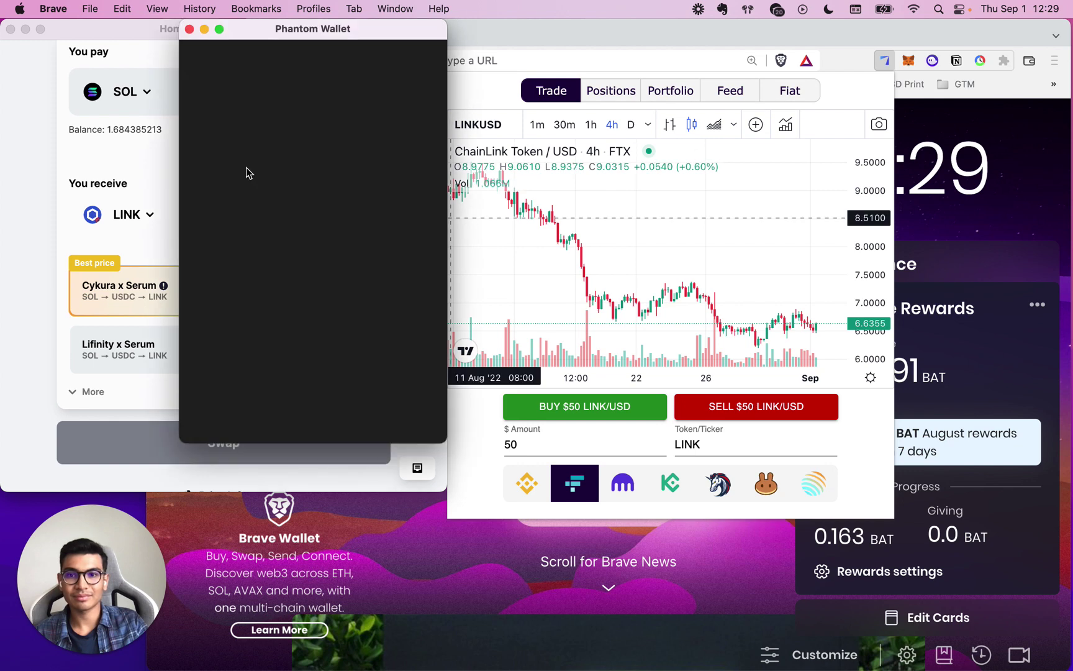
left_click(190, 29)
left_click(11, 30)
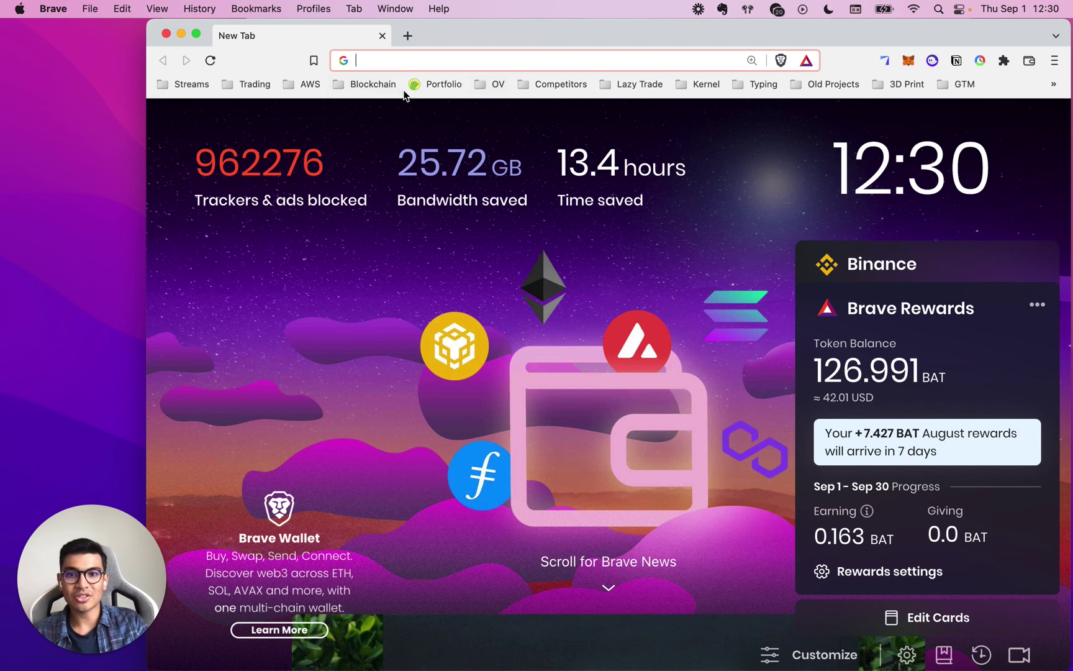
Open the CoinGecko portfolio and the Polygon coin page, showing a MATIC/USDT chart.
left_click(416, 87)
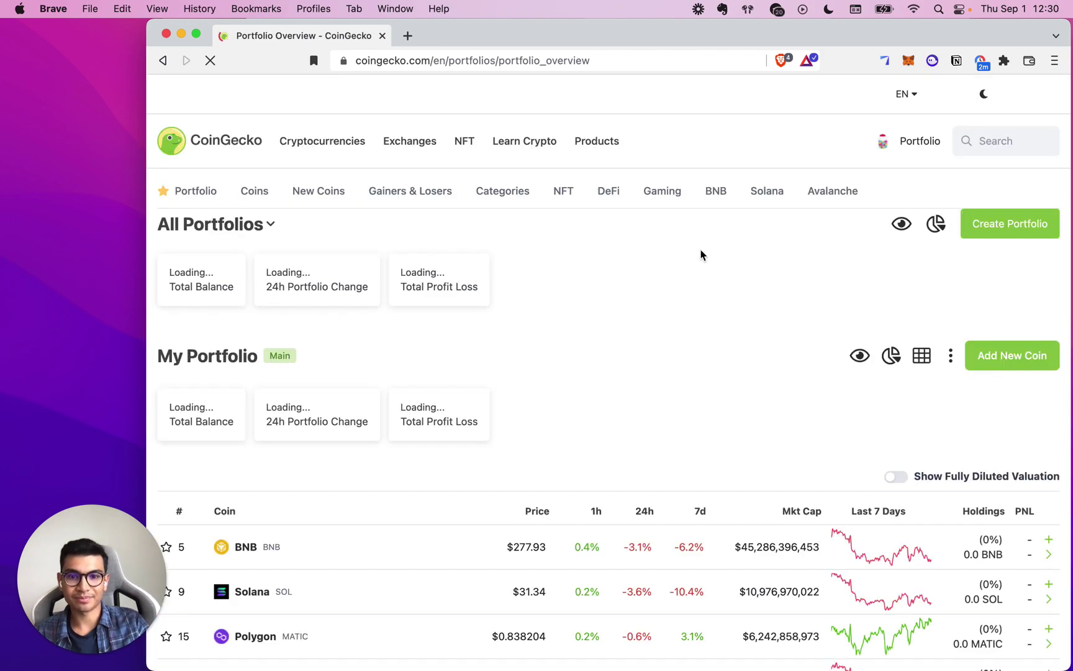
scroll(700, 255, "down", 1)
scroll(701, 255, "down", 1)
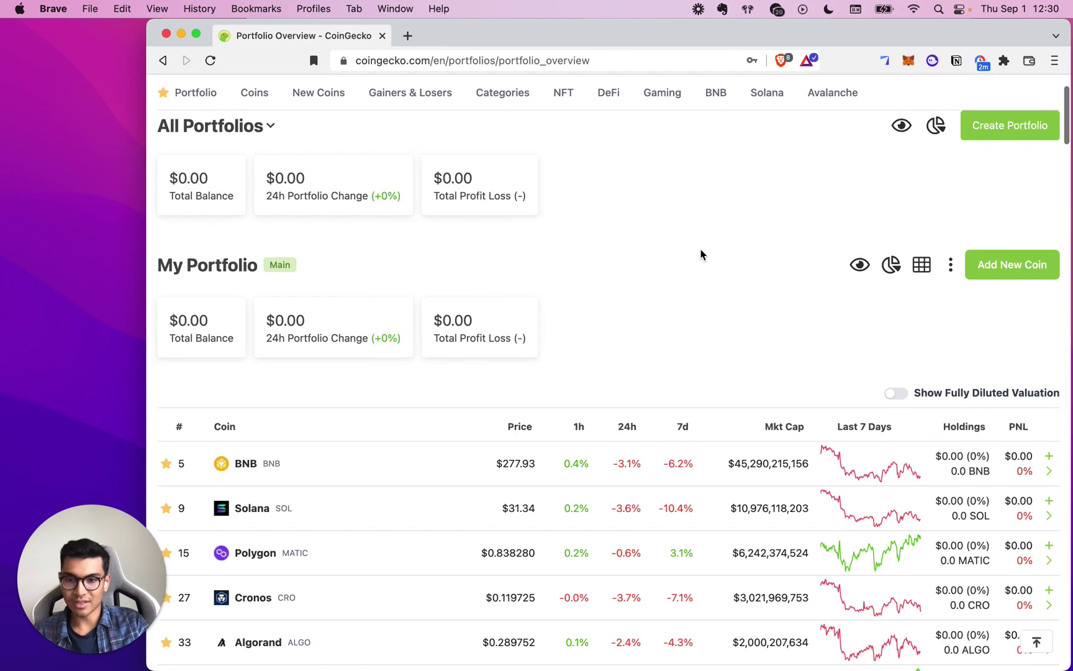
scroll(701, 255, "down", 1)
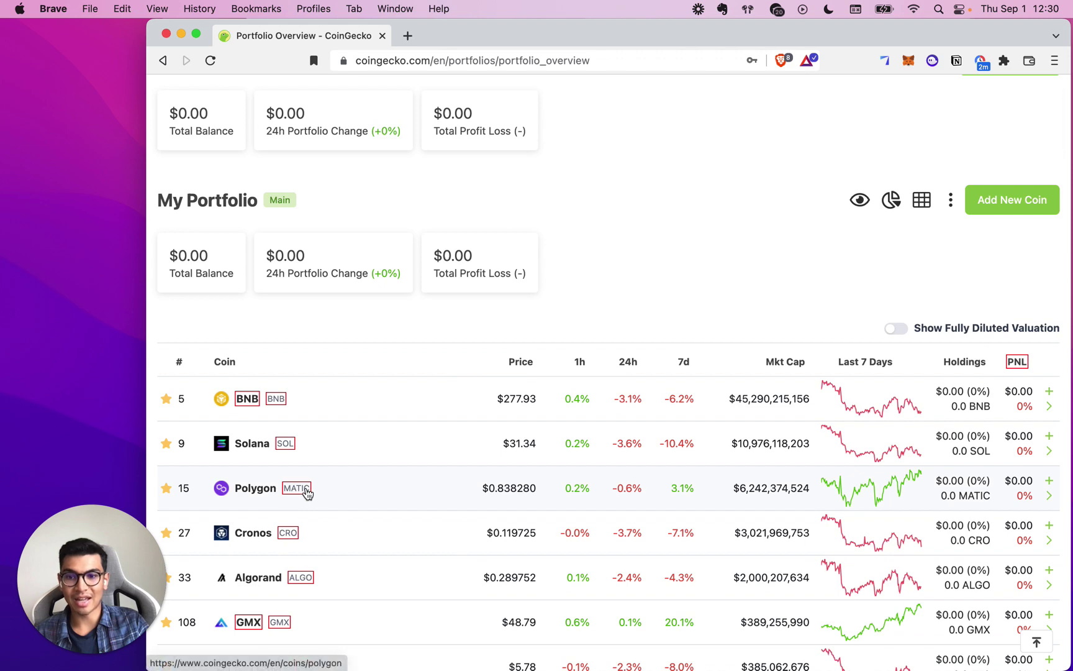
left_click(306, 490)
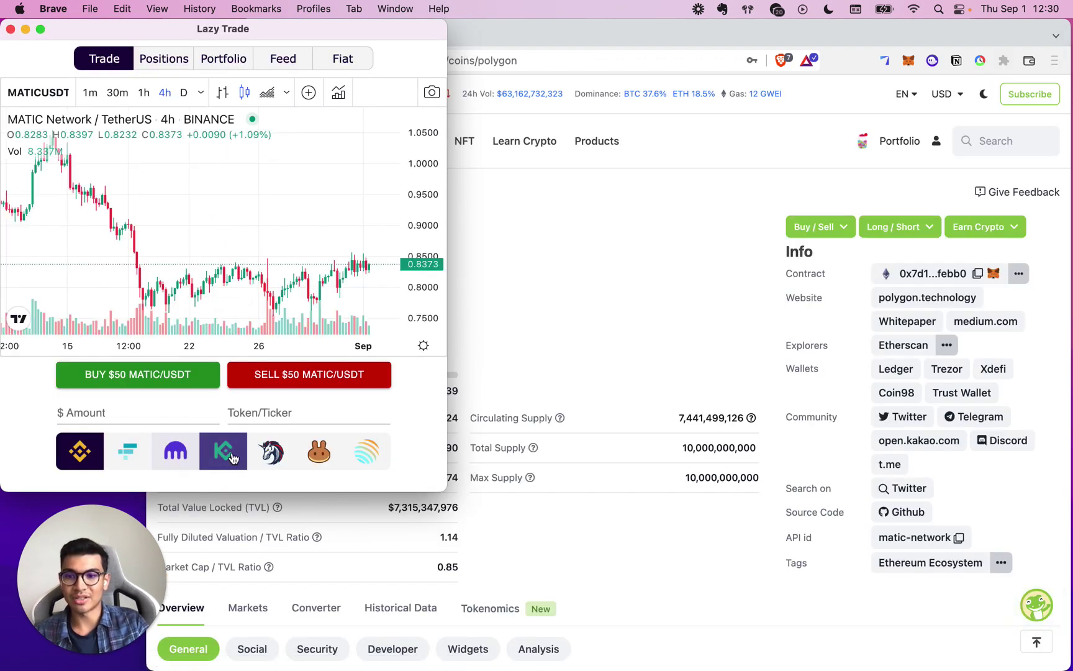
Switch to KuCoin, close the LINK/USD position from Positions and acknowledge the confirmation.
left_click(225, 458)
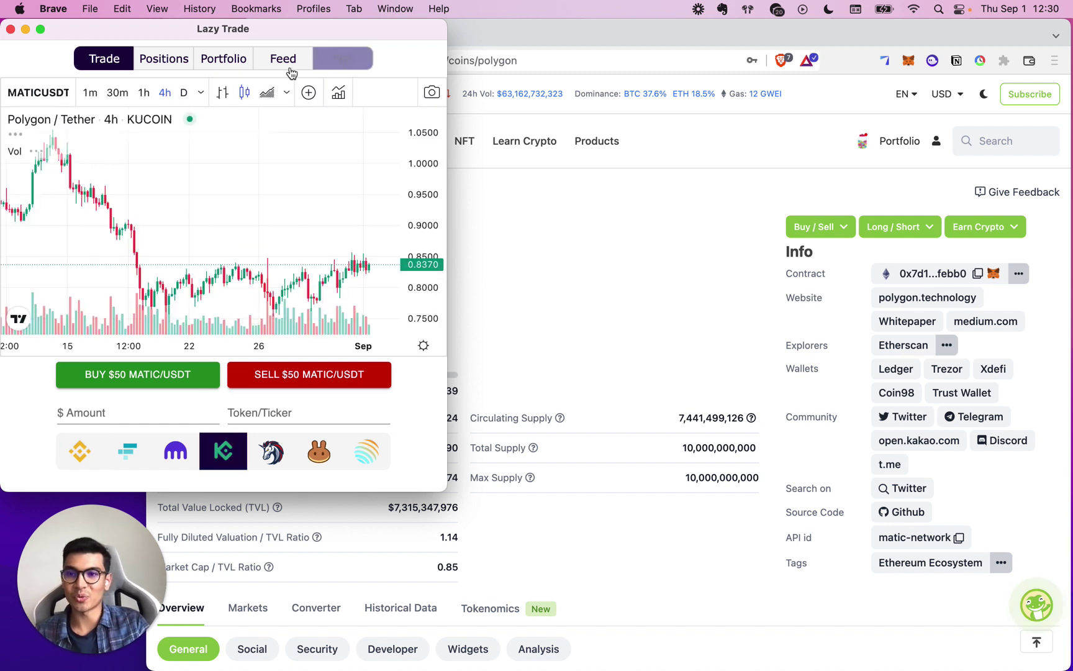
left_click(186, 56)
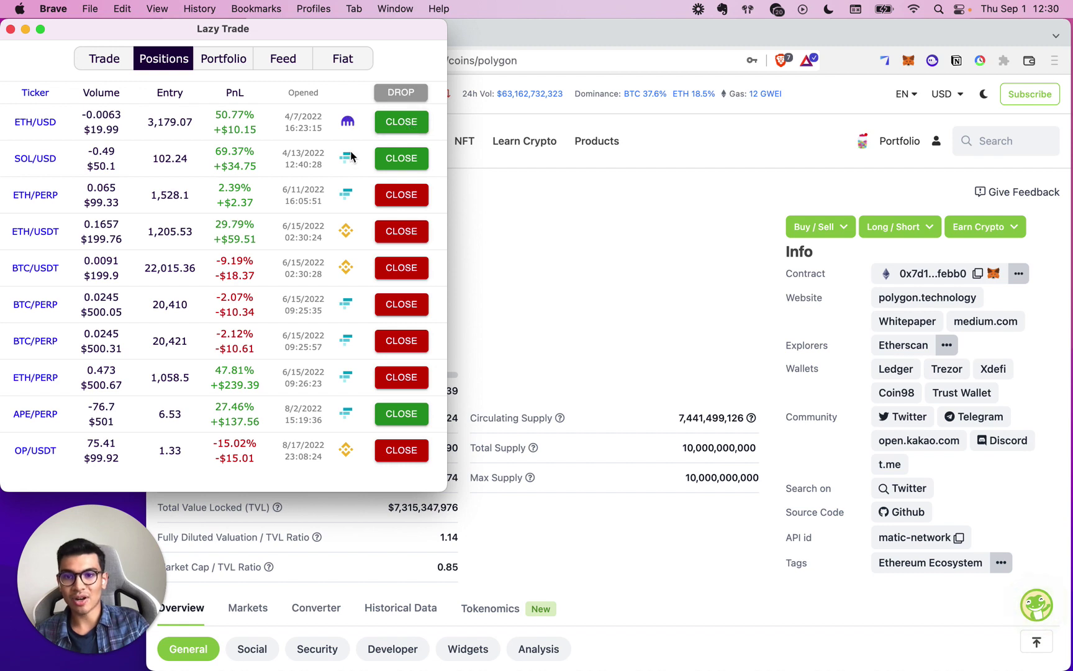
scroll(346, 202, "down", 2)
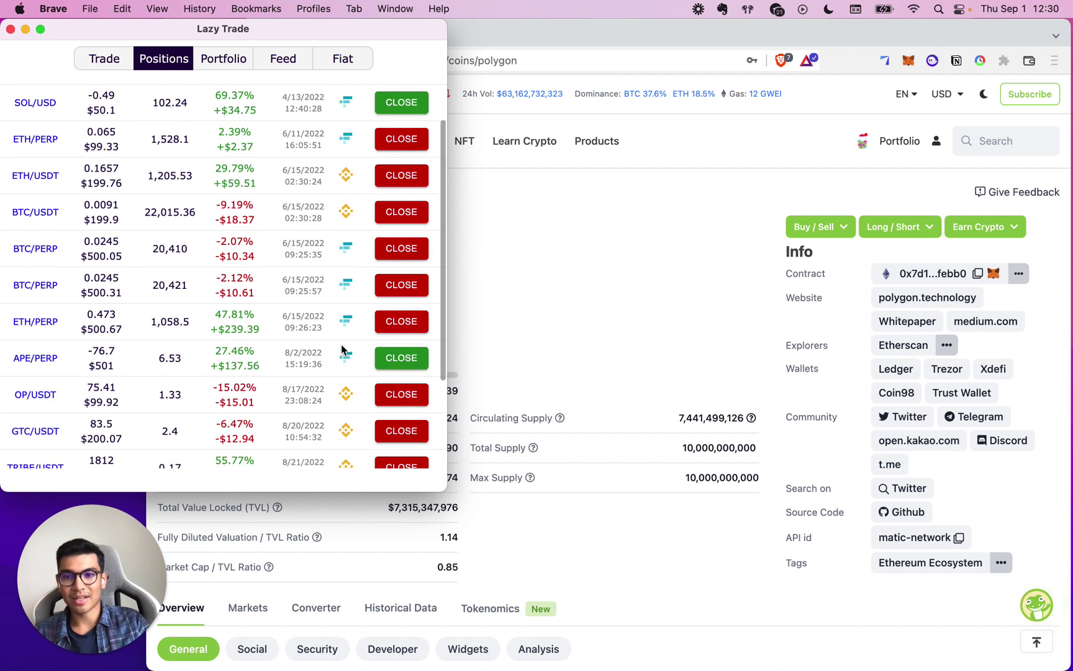
scroll(352, 386, "down", 4)
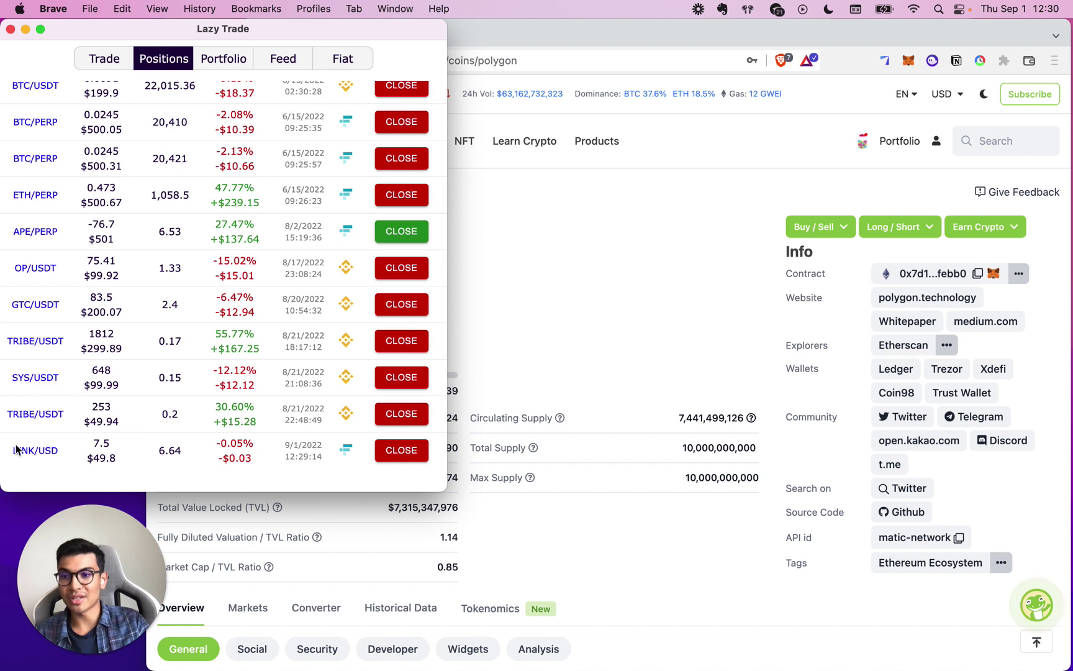
left_click(395, 450)
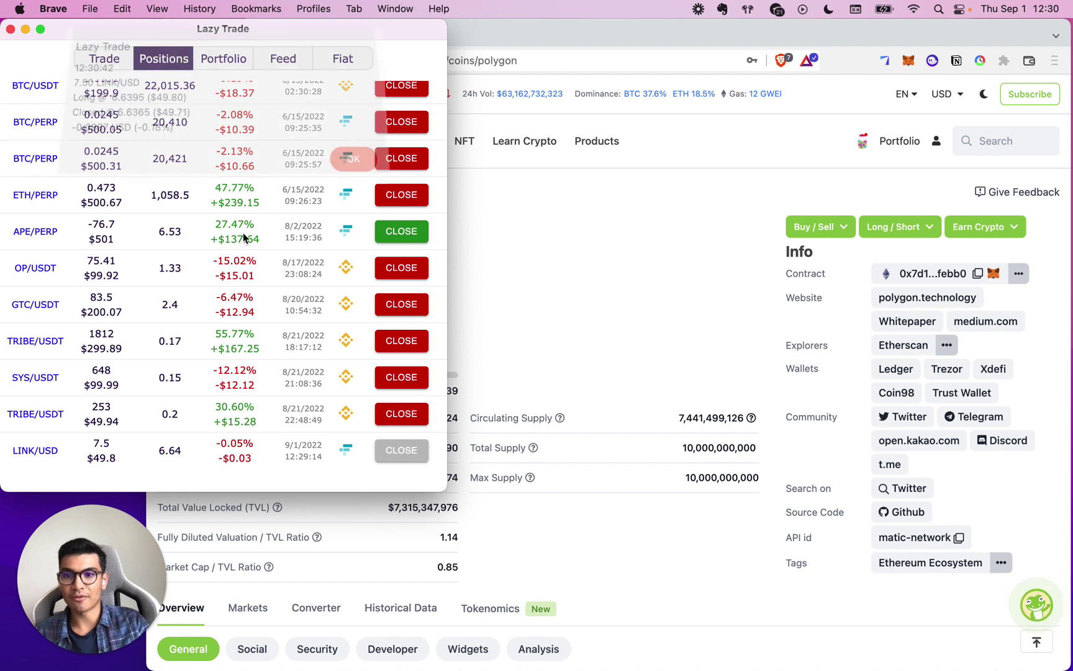
left_click(344, 168)
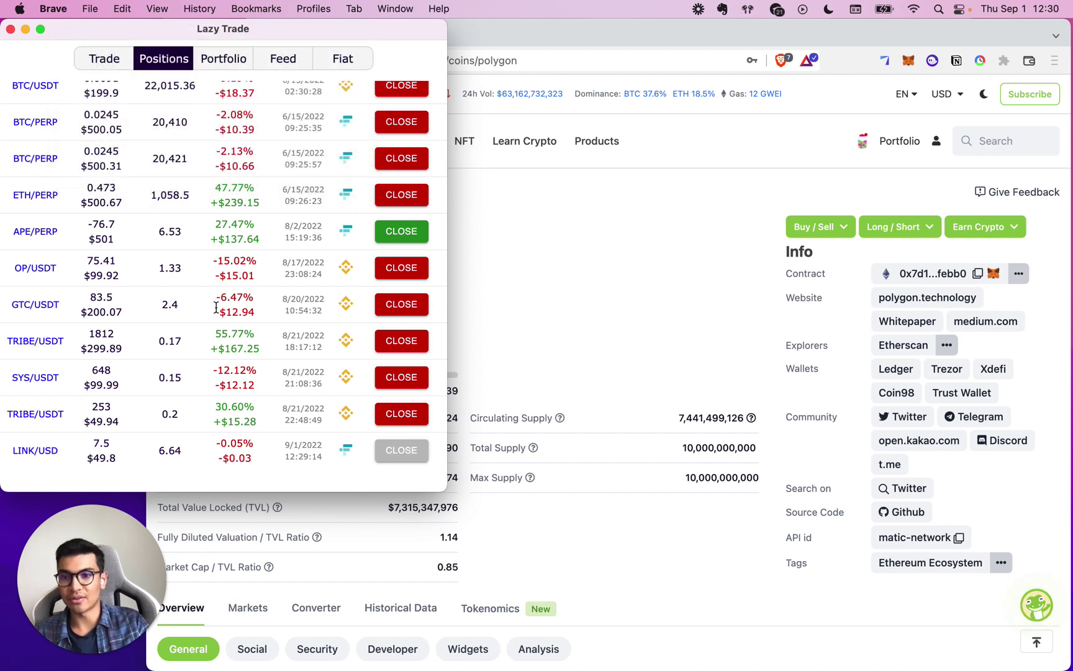
View the portfolio pie chart and paste a wallet address to refresh it.
left_click(237, 71)
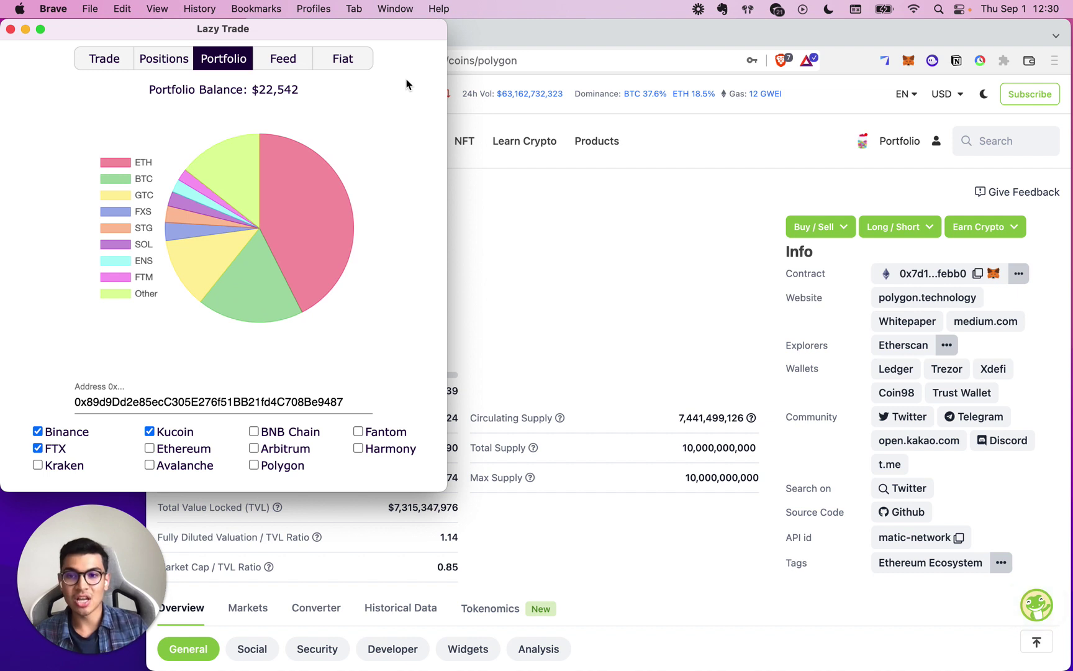
left_click(293, 404)
double_click(304, 402)
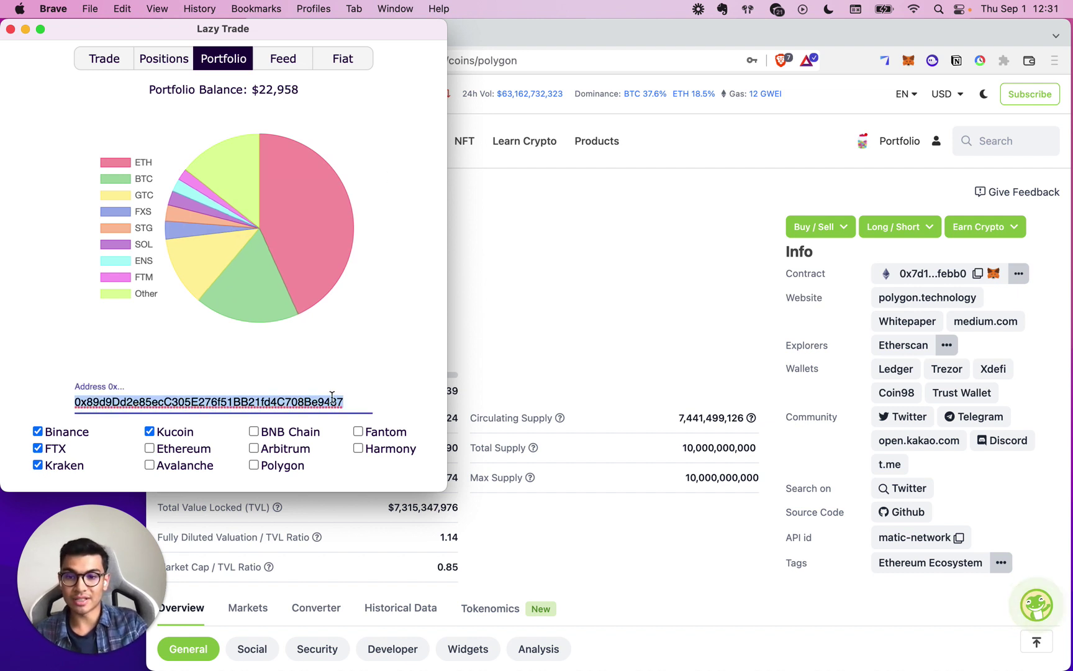
key("super+v")
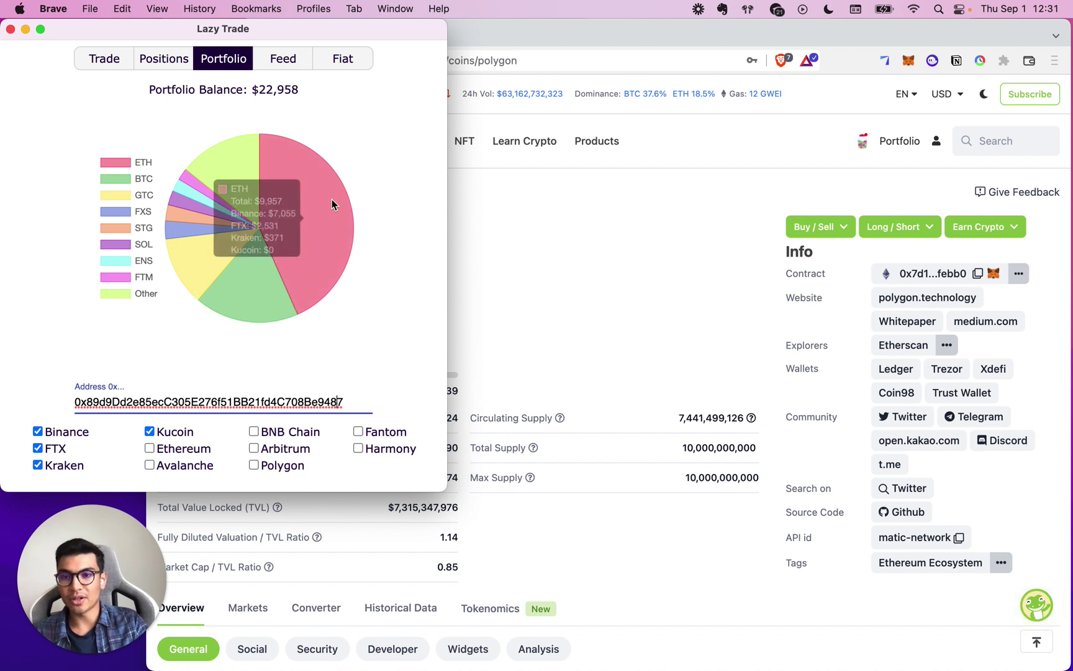
mouse_move(320, 227)
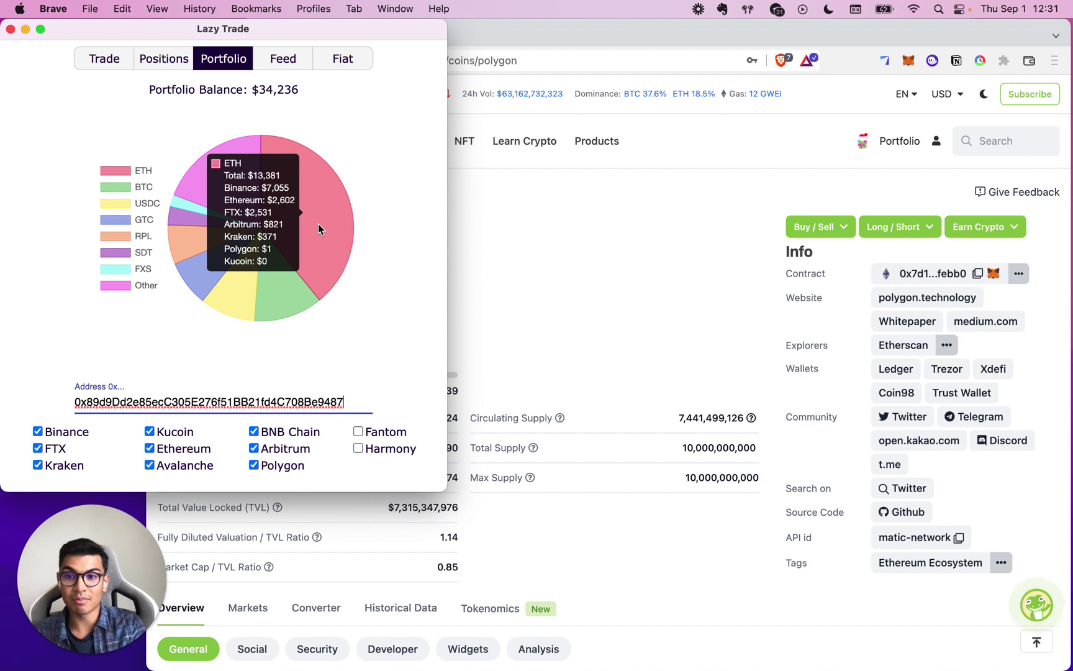
Include Kraken and the on-chain wallets in the chart, then go to the Fiat purchase page.
left_click(377, 112)
left_click(355, 63)
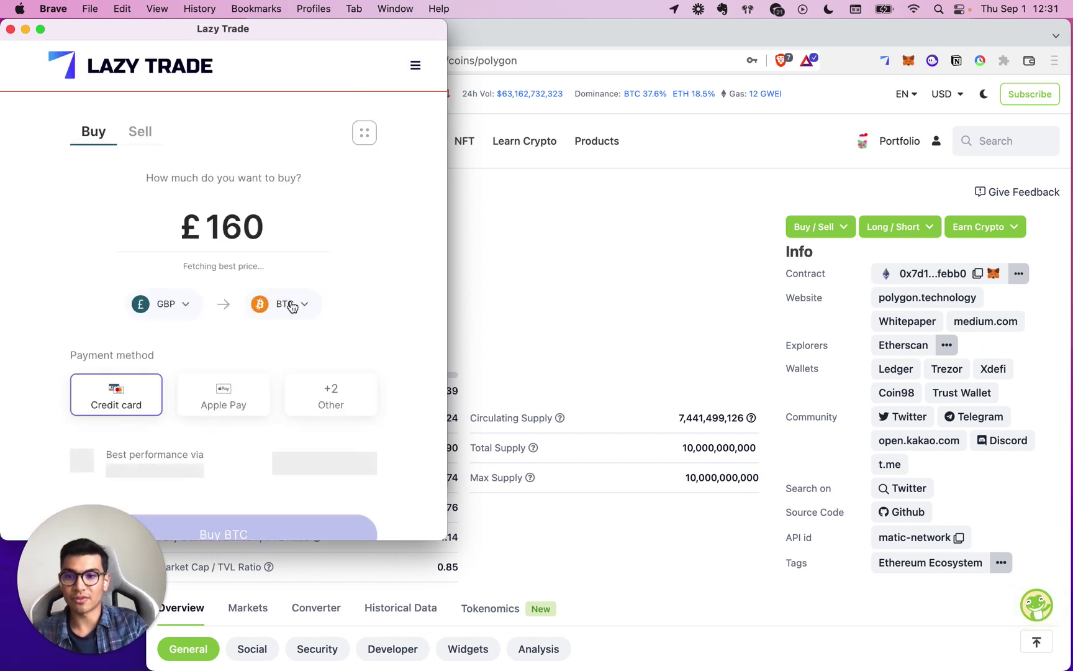
Set up a £100 ETH purchase and compare the available on-ramp providers.
left_click(291, 307)
left_click(141, 410)
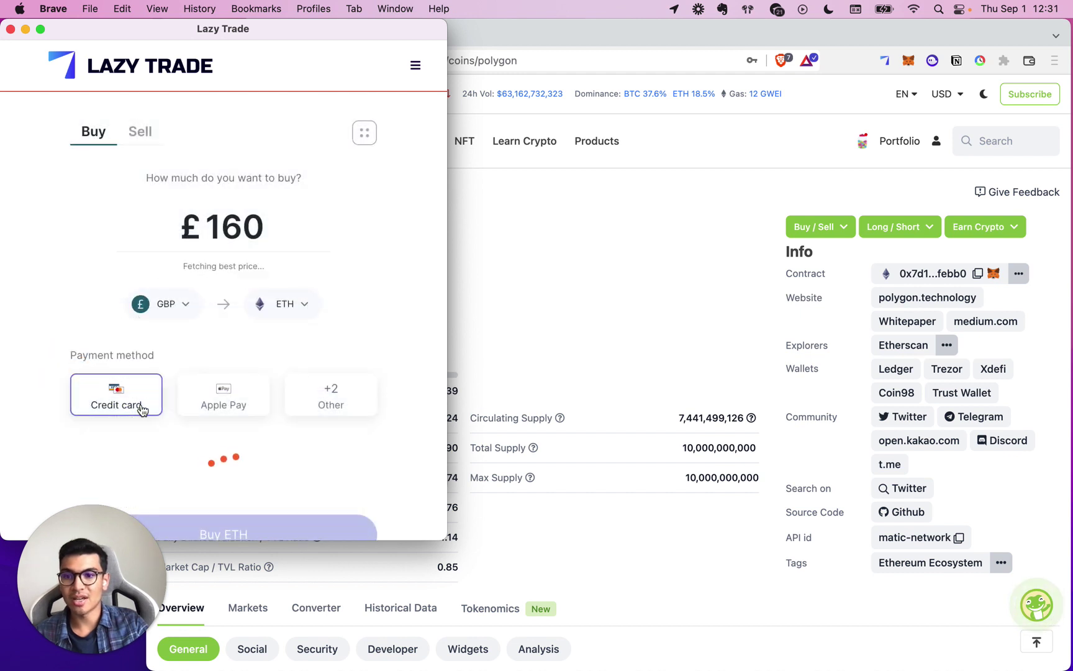
scroll(278, 347, "down", 2)
scroll(217, 406, "up", 1)
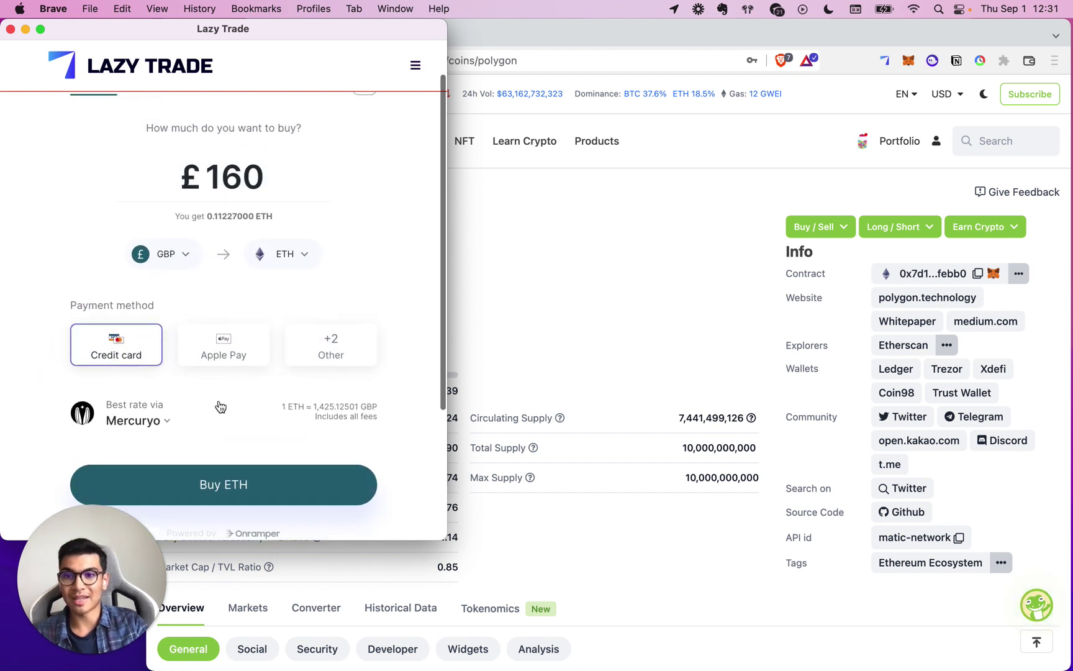
double_click(243, 177)
type("100")
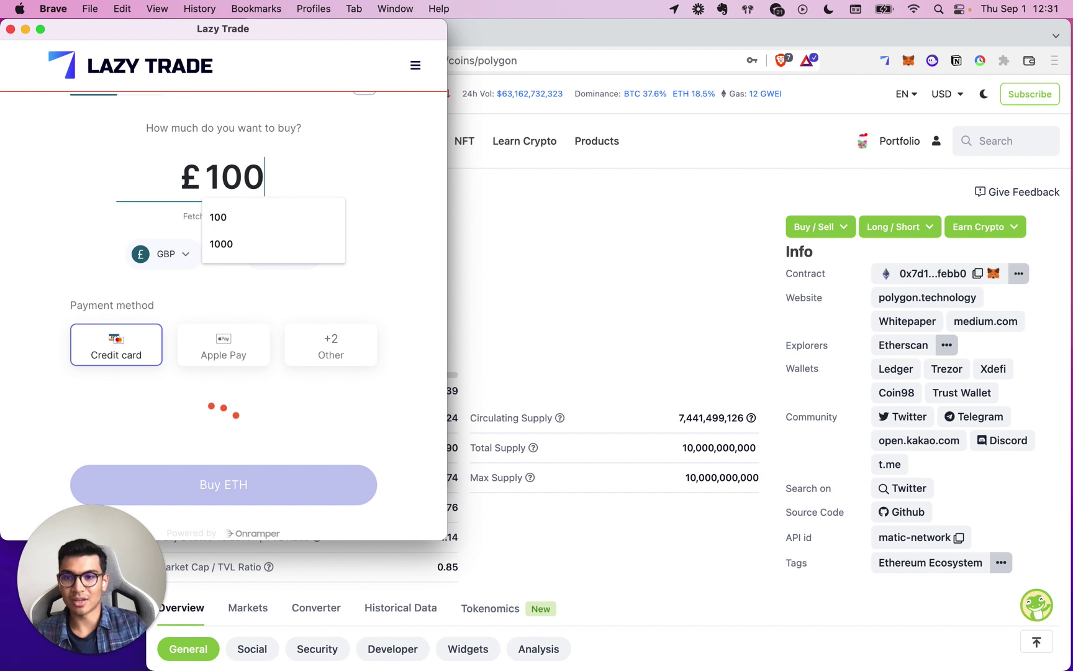
left_click(398, 258)
left_click(145, 422)
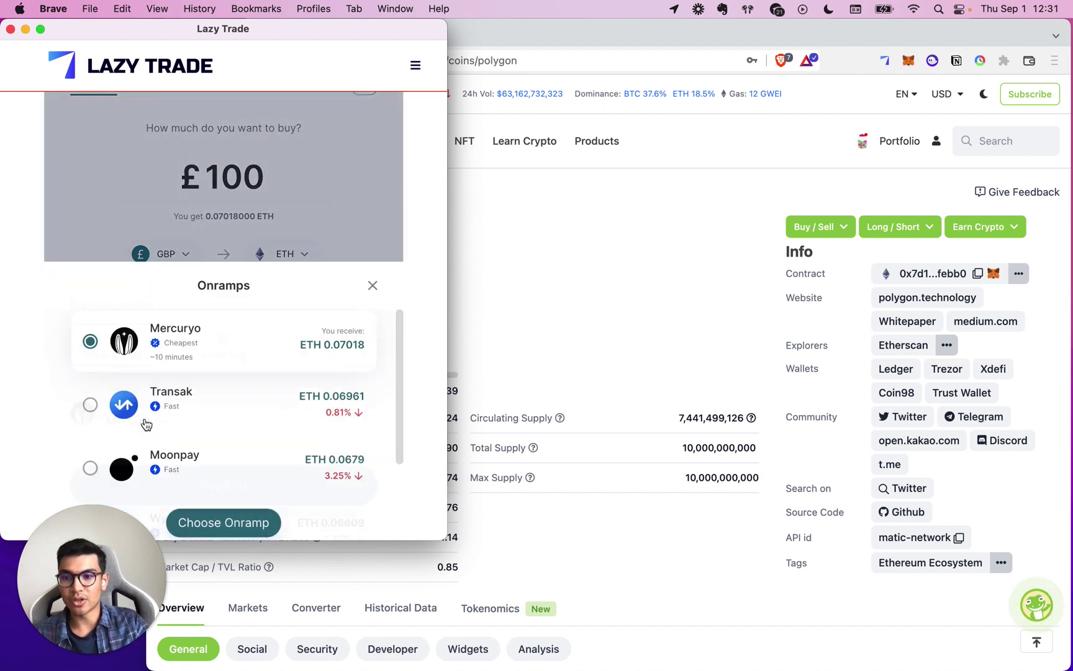
left_click(373, 228)
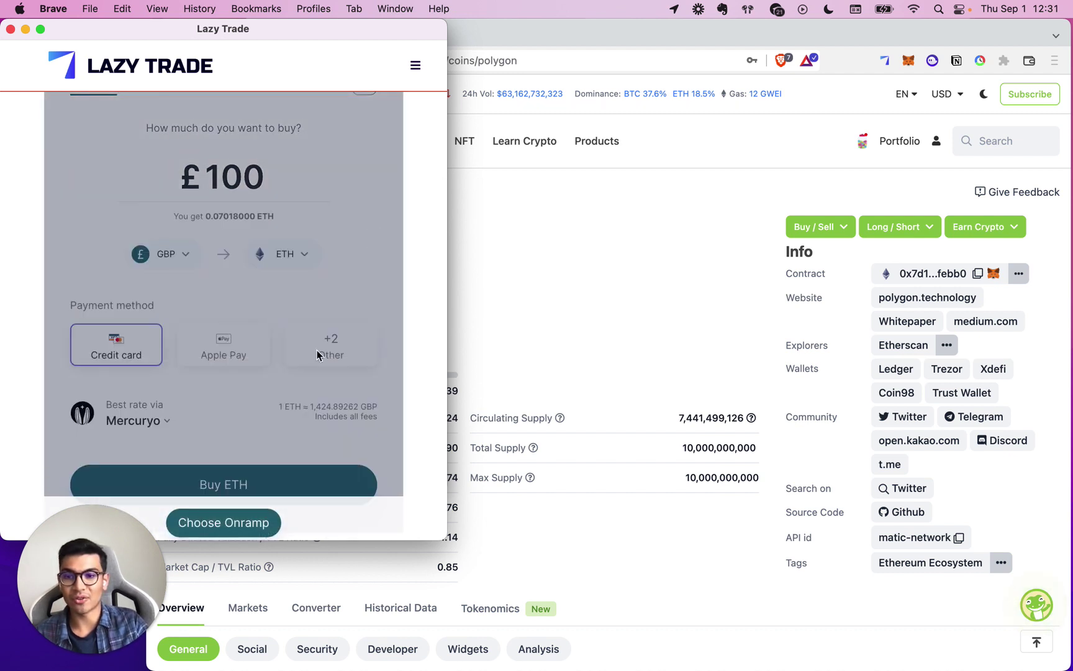
Buy ETH via Mercuryo, importing the MetaMask address, and continue to checkout.
left_click(234, 502)
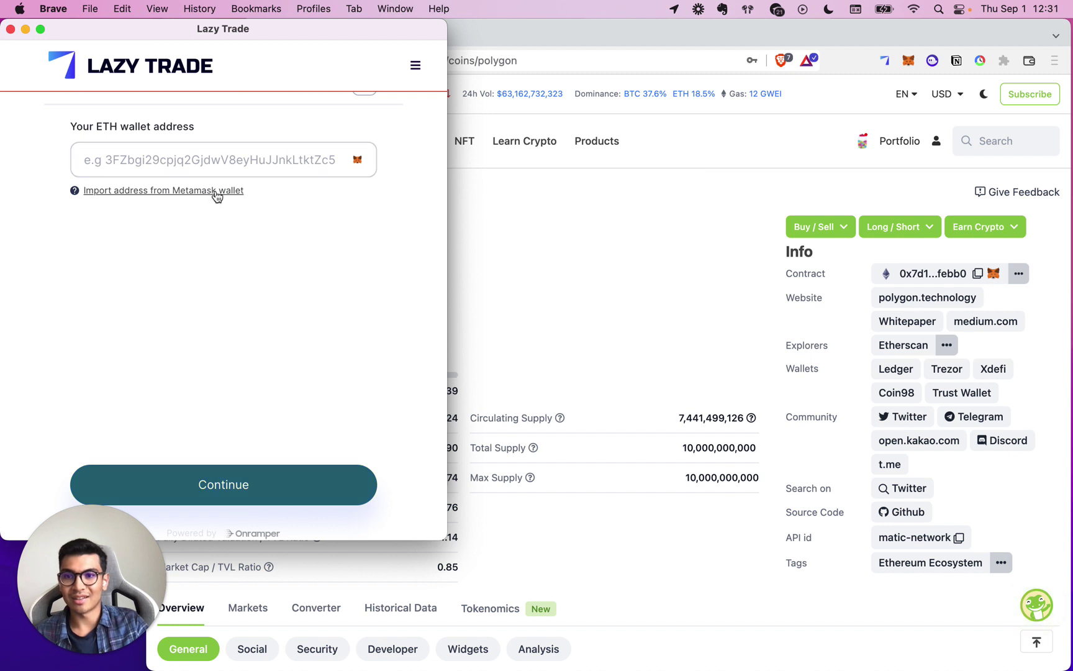
left_click(240, 195)
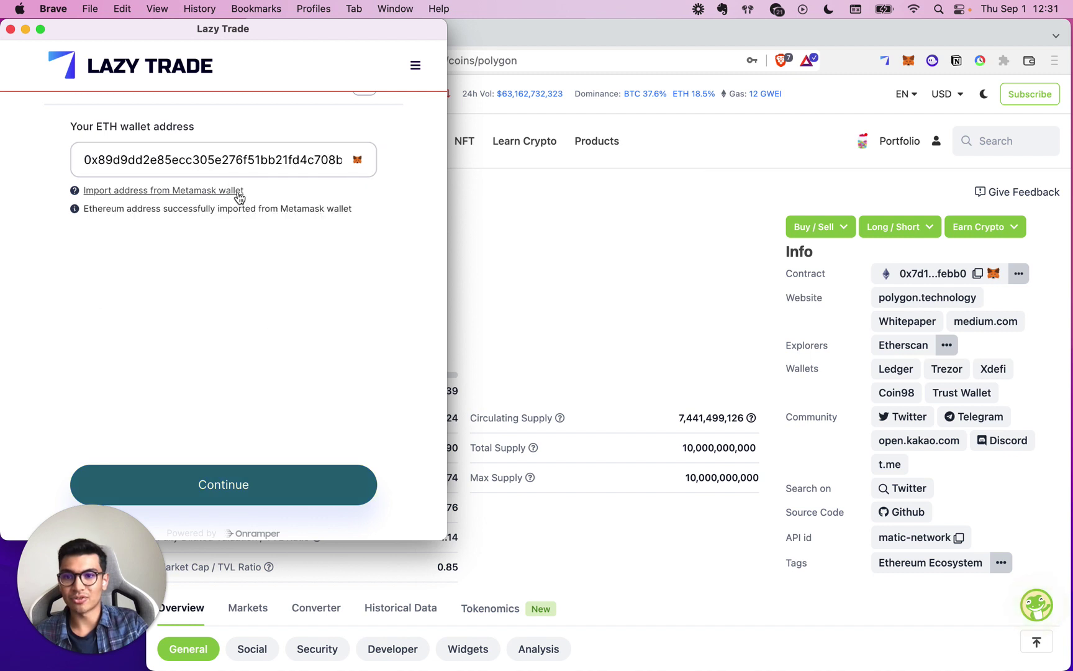
left_click(233, 485)
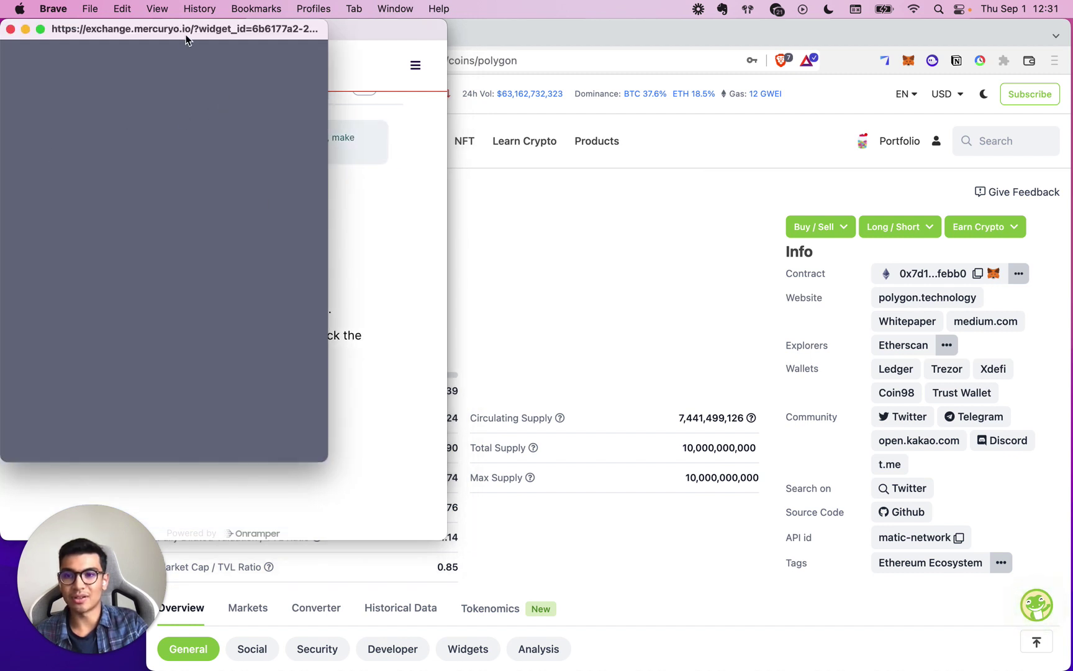
Close the Mercuryo checkout and on-ramp windows, returning to the $34,236 portfolio chart.
left_click(11, 30)
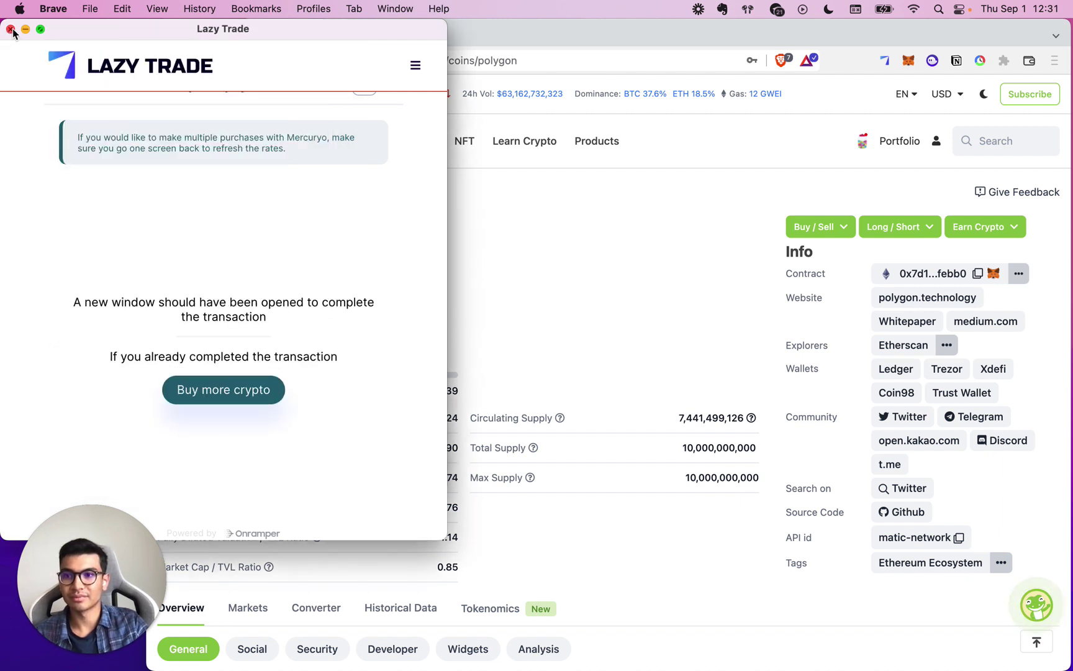
left_click(11, 30)
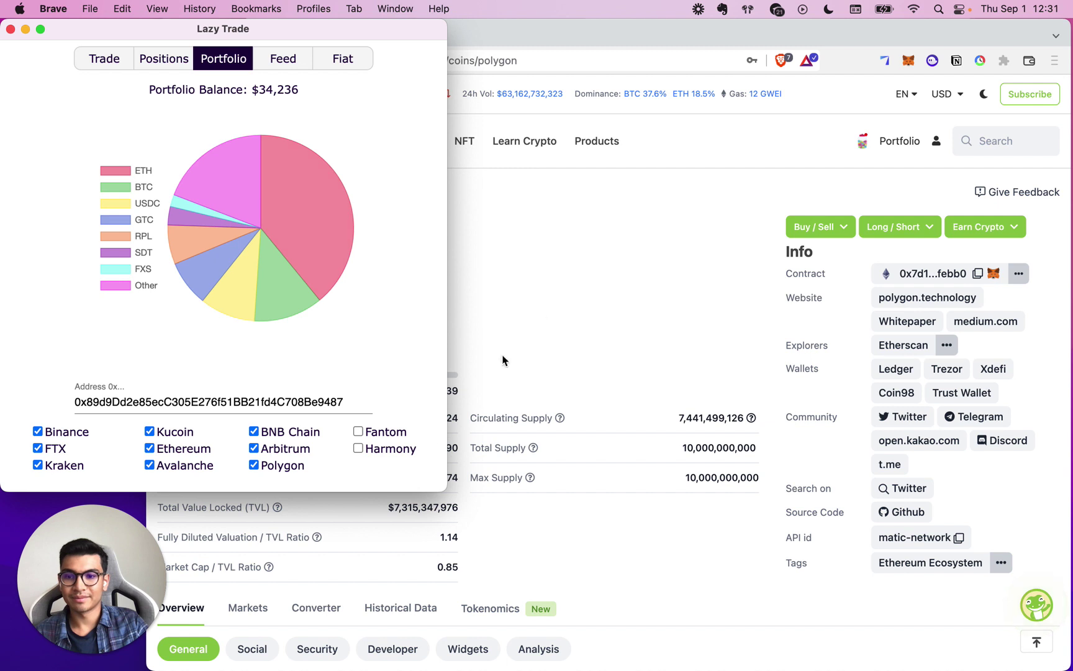